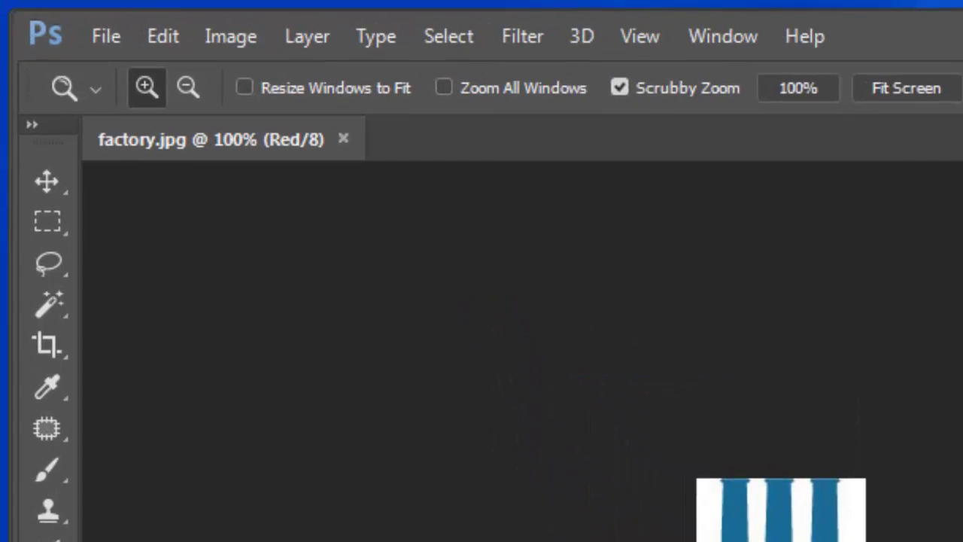
Step: Switch from Photoshop's factory.jpg to the factory.ai vector artwork in Illustrator
{"action": "key", "text": "alt+Tab"}
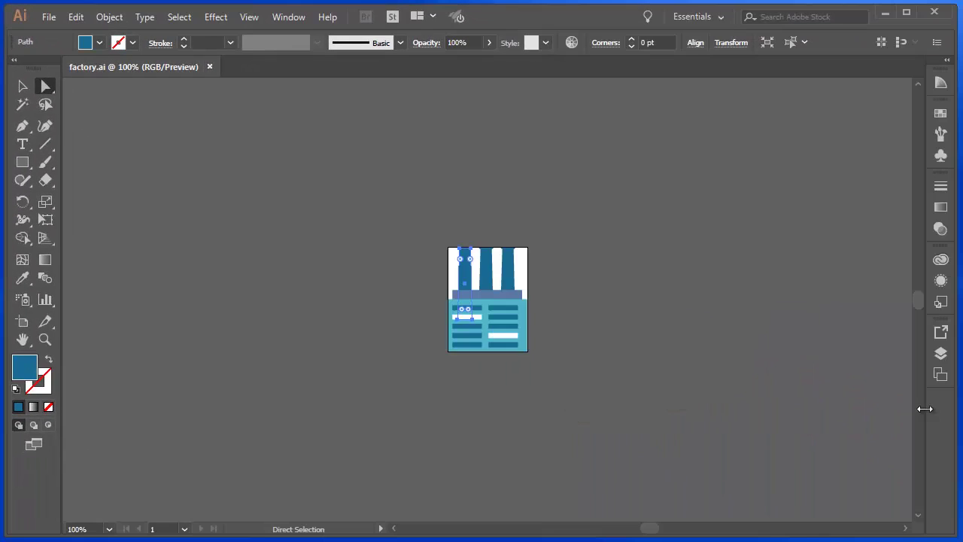
Step: Deselect the factory artwork in Illustrator and return to factory.jpg in Photoshop
{"action": "left_click", "coordinate": [441, 204]}
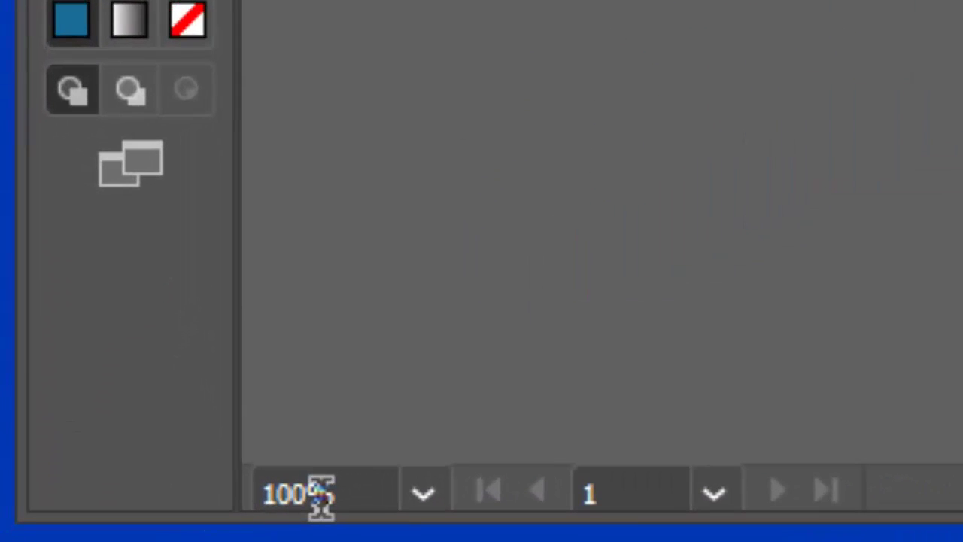
{"action": "key", "text": "alt+Tab"}
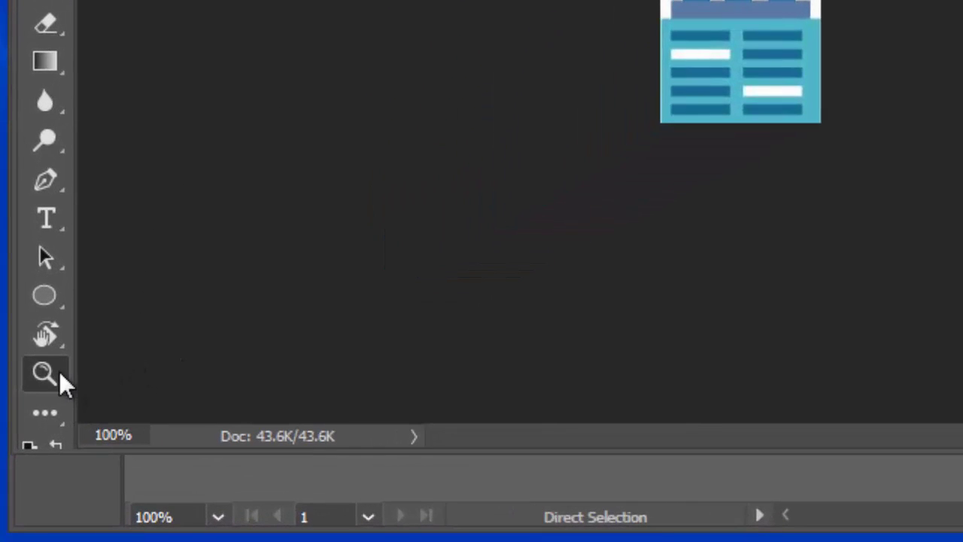
Step: Zoom factory.jpg in stages with the Zoom tool and Ctrl++ up to 700%, exposing square pixels
{"action": "left_click", "coordinate": [43, 376]}
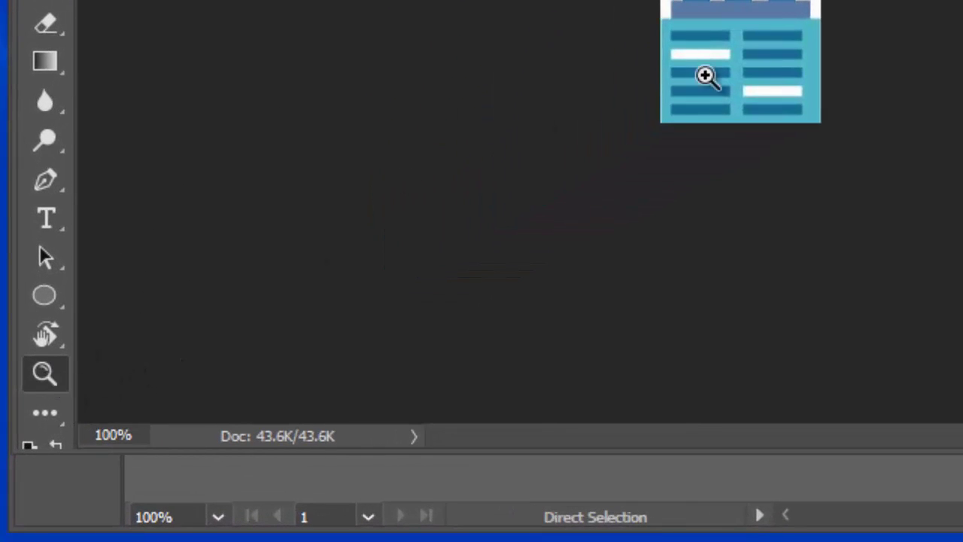
{"action": "left_click", "coordinate": [722, 64]}
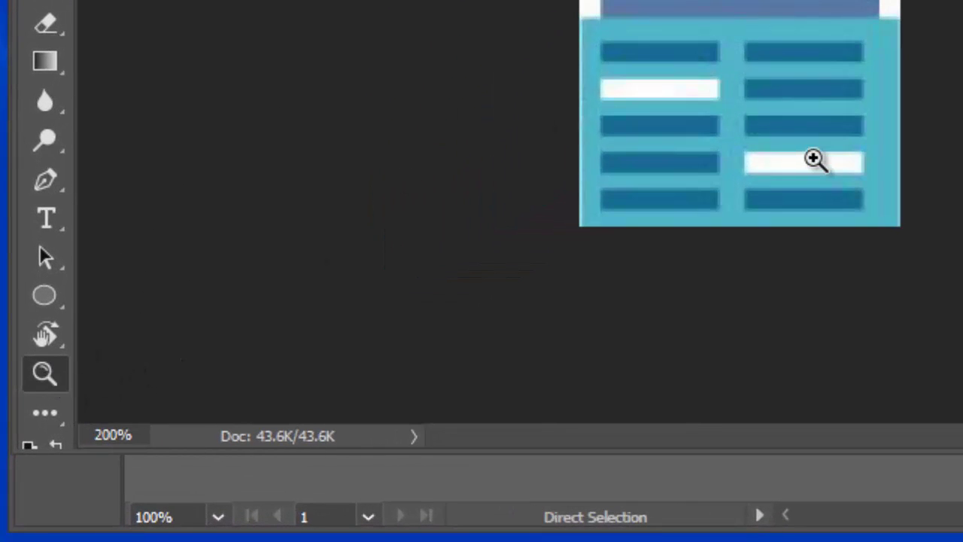
{"action": "key", "text": "ctrl+plus"}
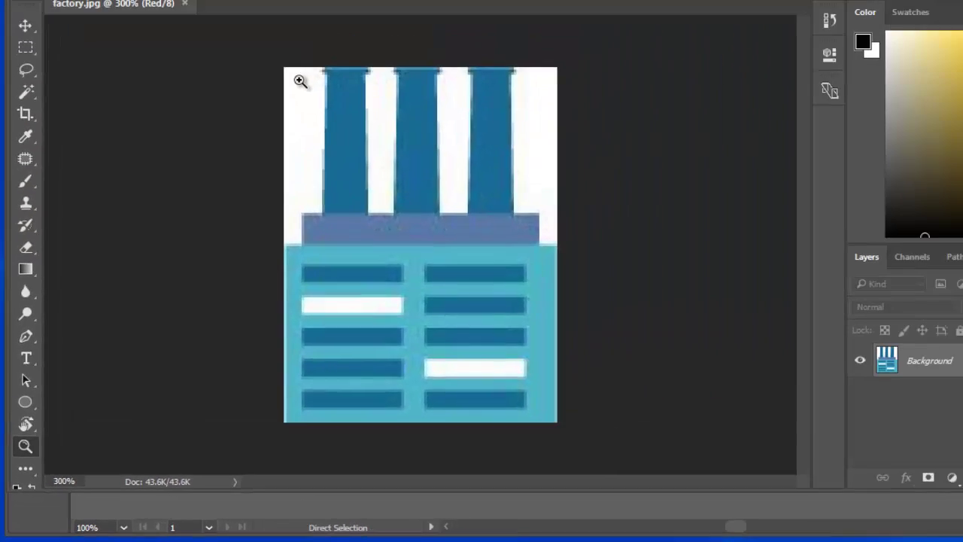
{"action": "key", "text": "ctrl+plus"}
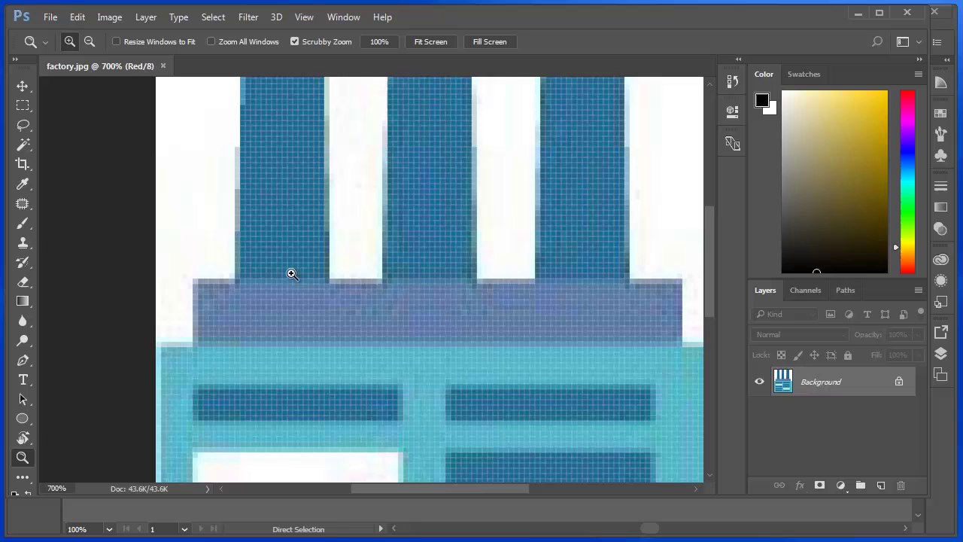
Step: Scrubby-zoom to about 1980% on the chimneys, pan across their pixel grid, then zoom back to 100%
{"action": "left_click_drag", "start_coordinate": [215, 259], "coordinate": [308, 316]}
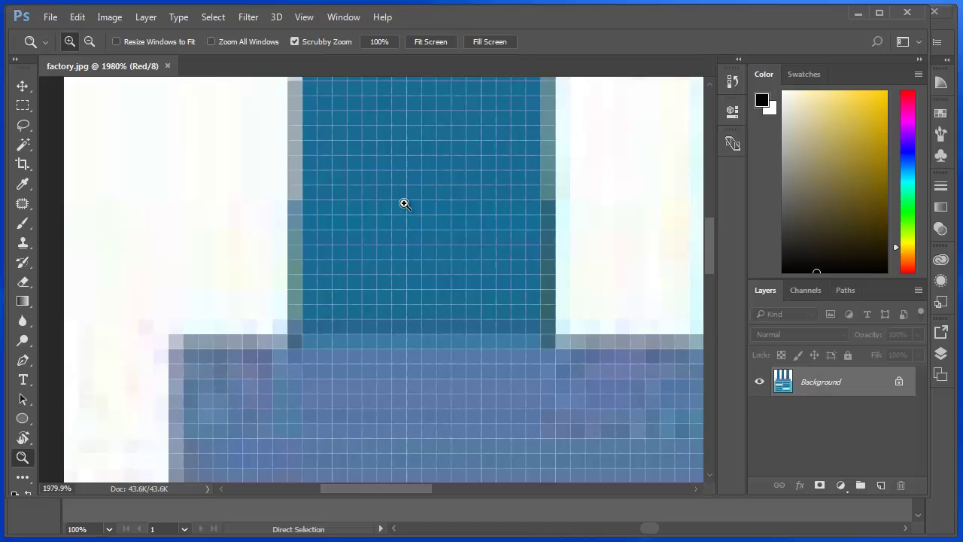
{"action": "left_click_drag", "start_coordinate": [471, 318], "coordinate": [330, 256]}
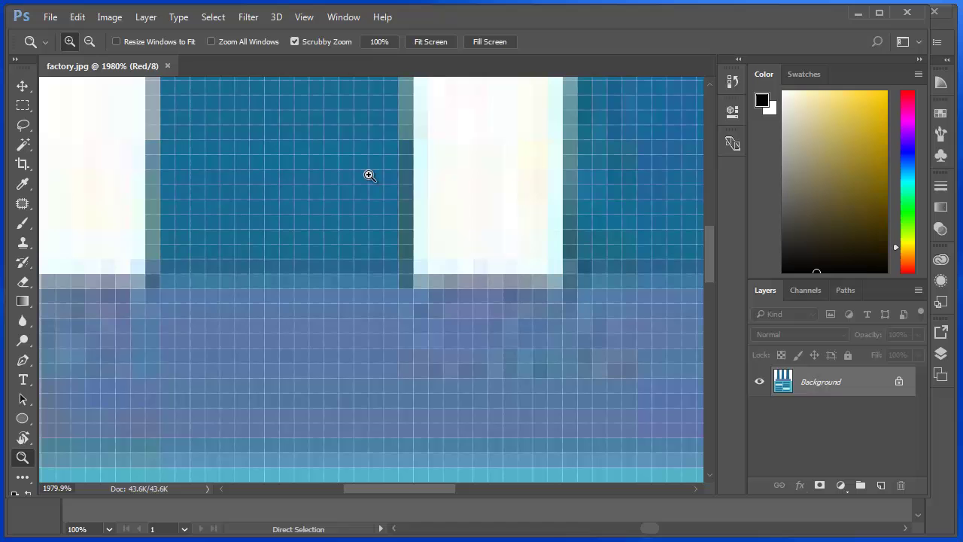
{"action": "left_click_drag", "start_coordinate": [329, 153], "coordinate": [269, 266]}
{"action": "left_click_drag", "start_coordinate": [354, 215], "coordinate": [271, 153]}
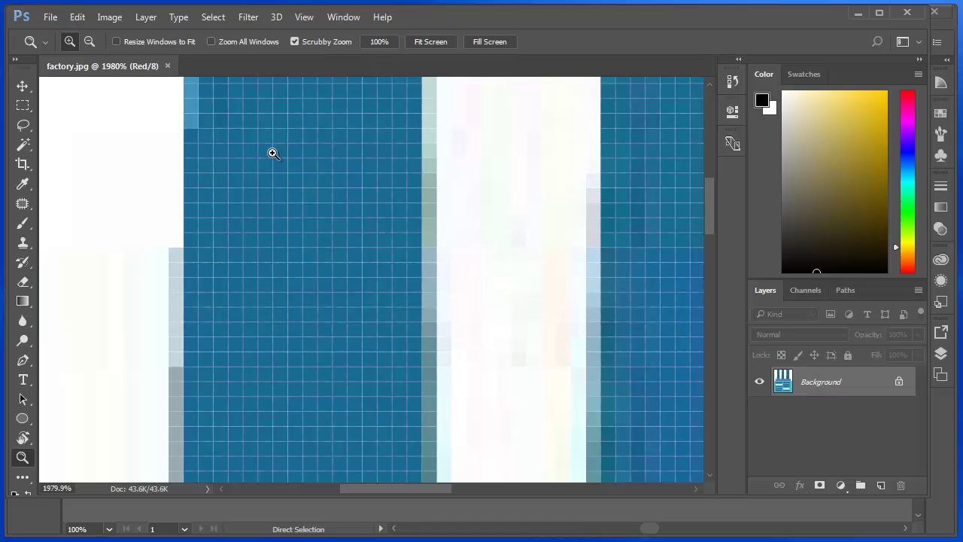
{"action": "scroll", "coordinate": [272, 153], "scroll_direction": "down", "scroll_amount": 5}
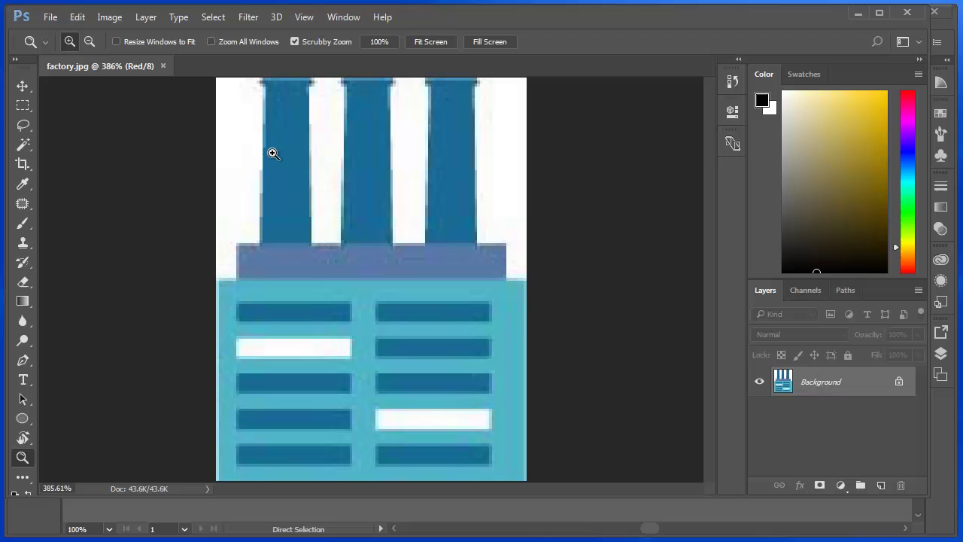
{"action": "scroll", "coordinate": [272, 153], "scroll_direction": "down", "scroll_amount": 4}
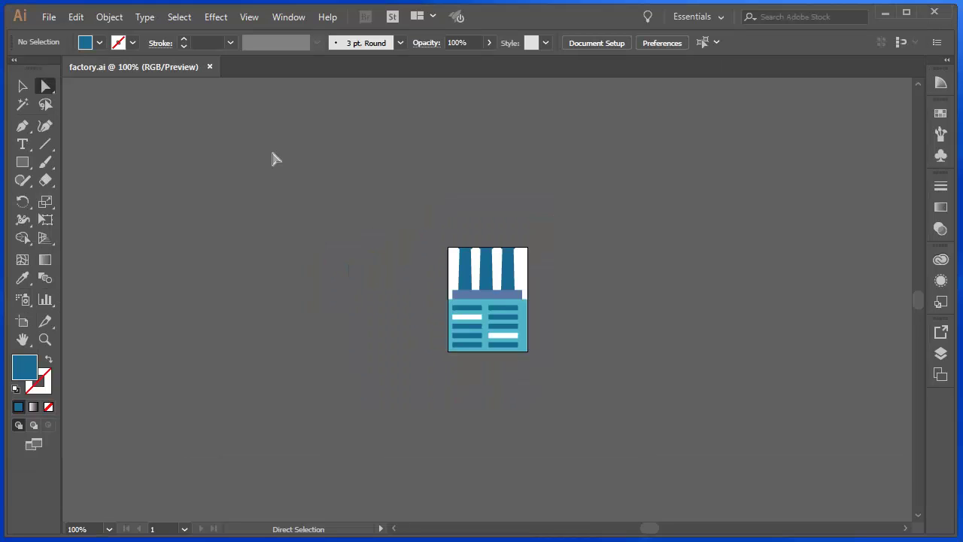
Step: Zoom the Illustrator factory artwork to 800% on the roof band and chimneys
{"action": "left_click", "coordinate": [44, 341]}
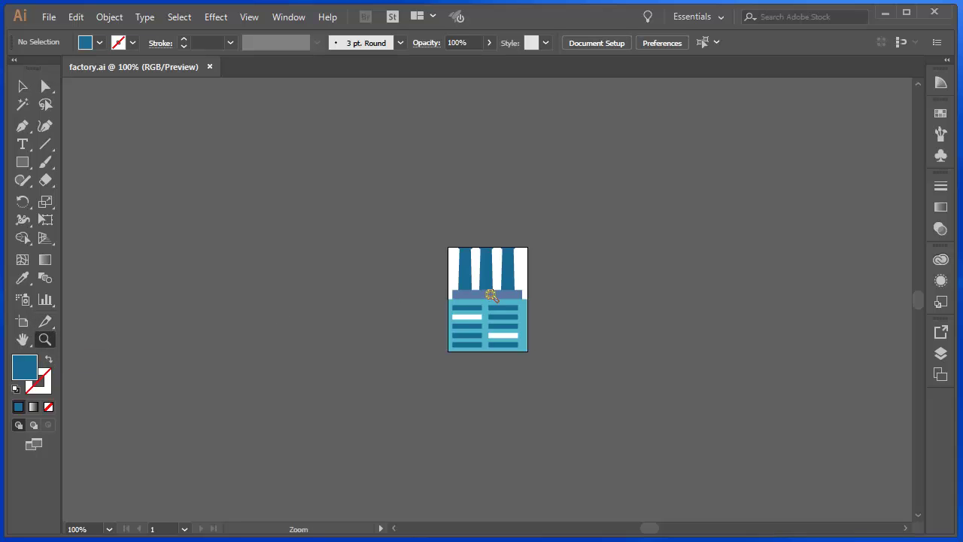
{"action": "left_click", "coordinate": [490, 298]}
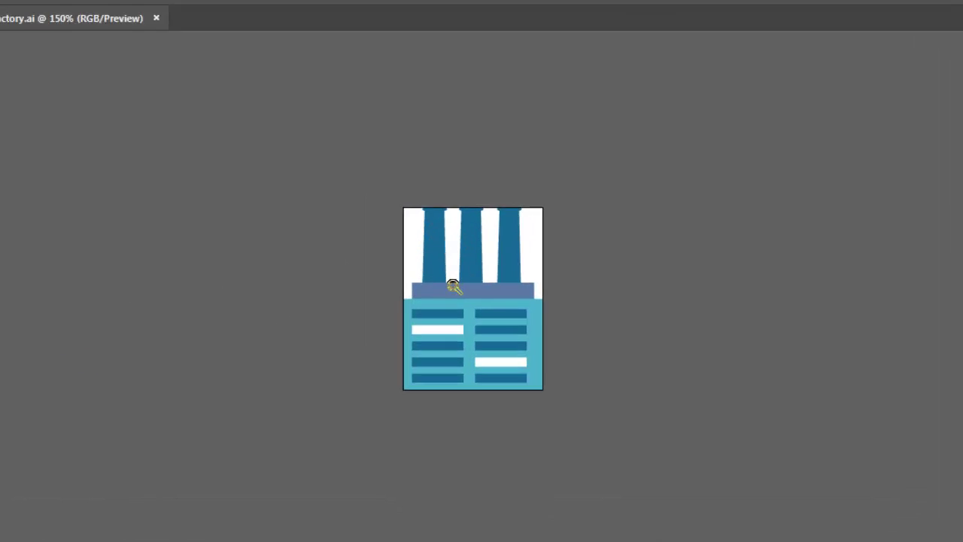
{"action": "left_click", "coordinate": [493, 309]}
{"action": "left_click", "coordinate": [551, 277]}
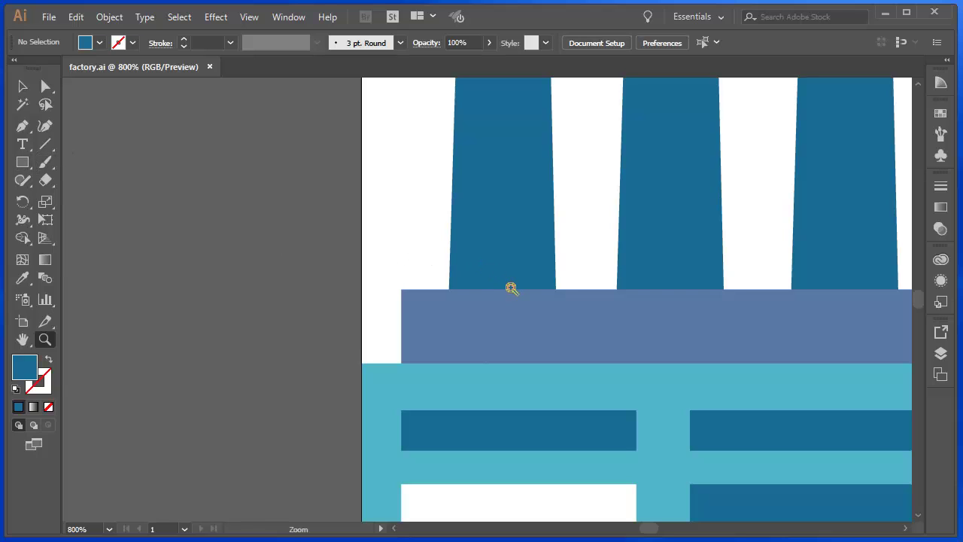
Step: Zoom into the chimney base edge through 2400% and 6400% up to 64000%
{"action": "left_click", "coordinate": [514, 290]}
{"action": "left_click", "coordinate": [404, 295]}
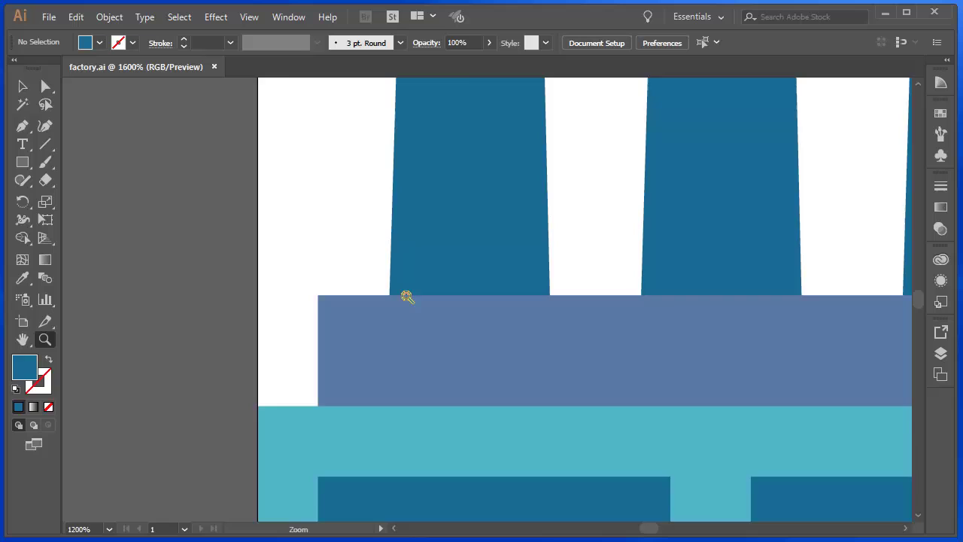
{"action": "left_click", "coordinate": [514, 320]}
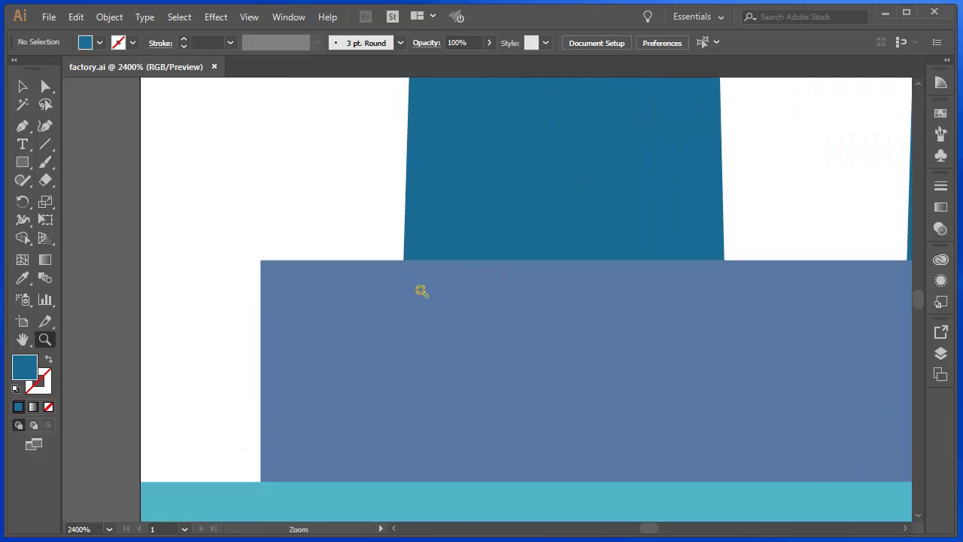
{"action": "left_click", "coordinate": [411, 276]}
{"action": "left_click", "coordinate": [500, 295]}
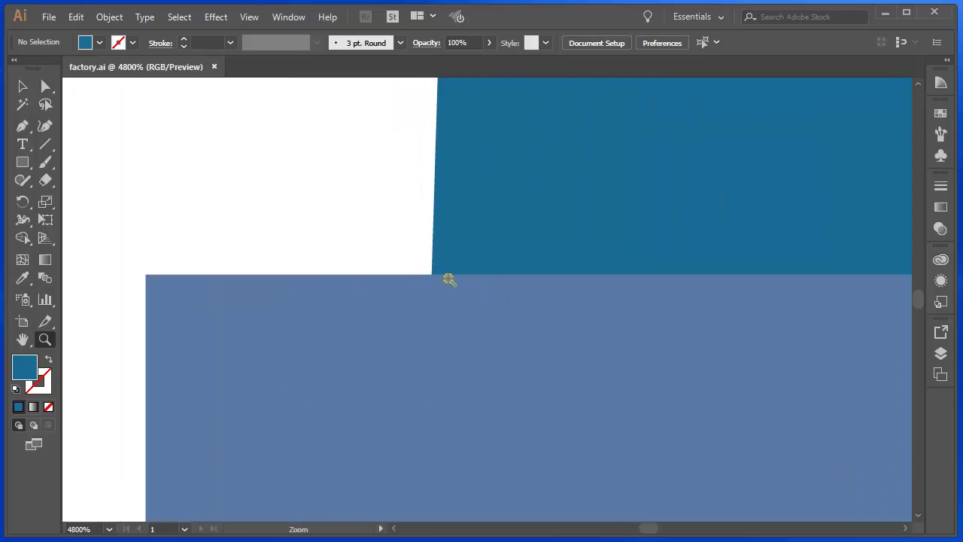
{"action": "left_click", "coordinate": [456, 285]}
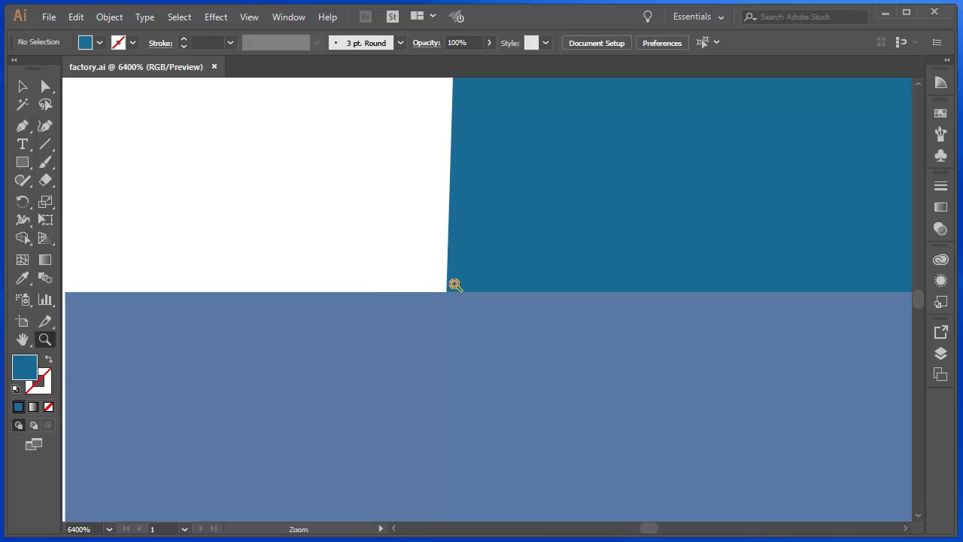
{"action": "left_click_drag", "start_coordinate": [455, 284], "coordinate": [499, 283]}
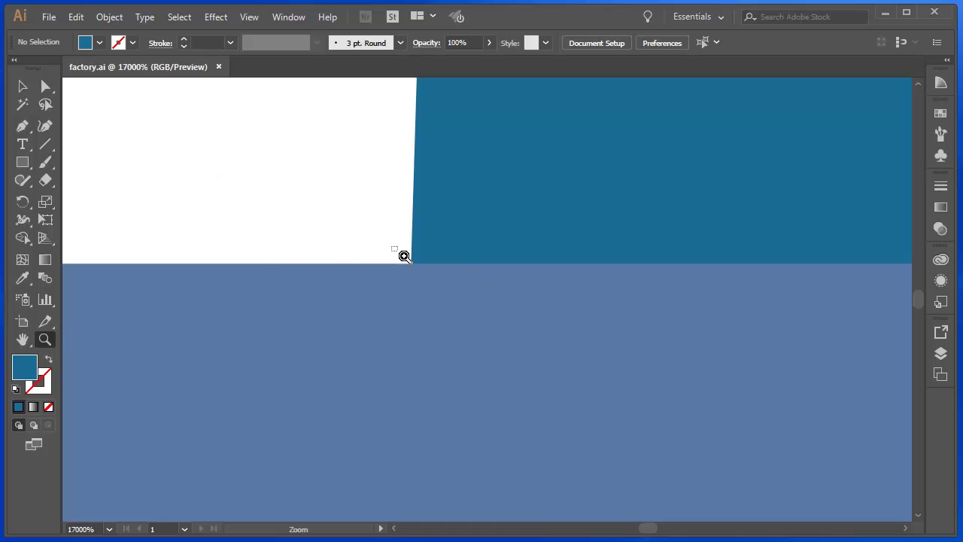
{"action": "left_click_drag", "start_coordinate": [428, 281], "coordinate": [482, 348]}
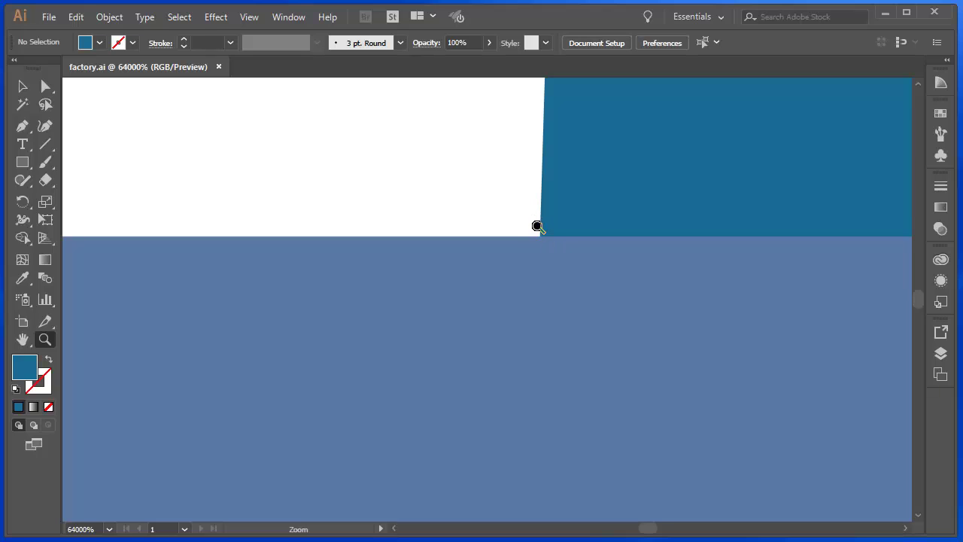
Step: Fit the factory artboard back in the window and direct-select the left chimney's path
{"action": "key", "text": "ctrl+0"}
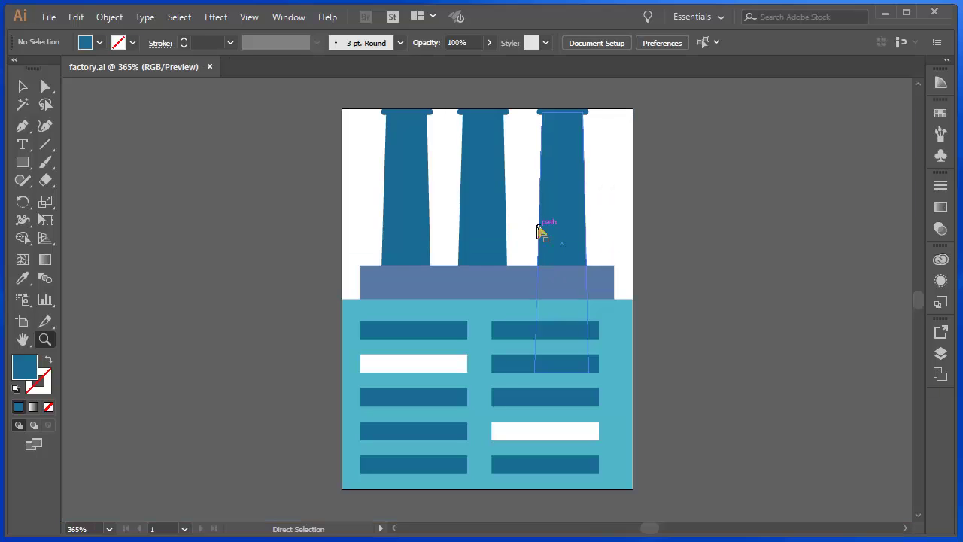
{"action": "key", "text": "ctrl+1"}
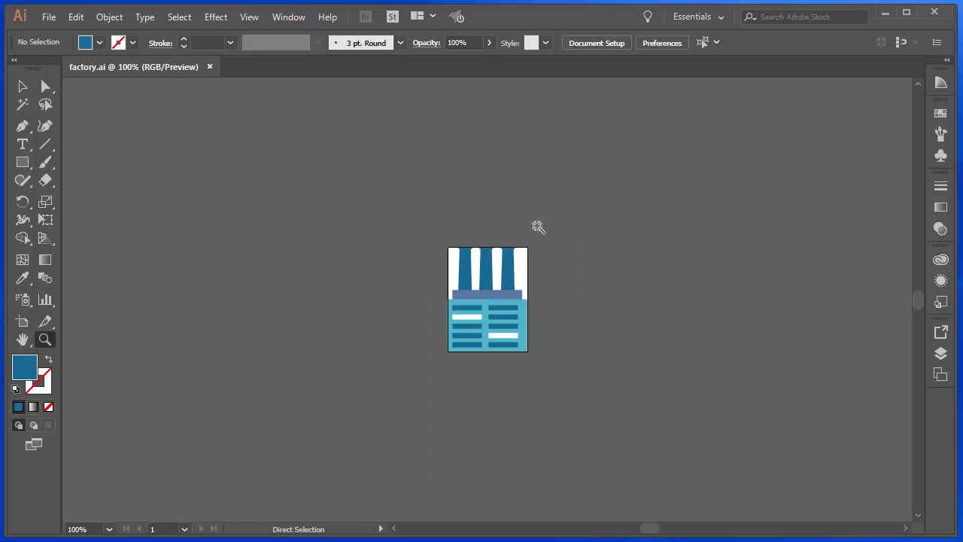
{"action": "key", "text": "ctrl+0"}
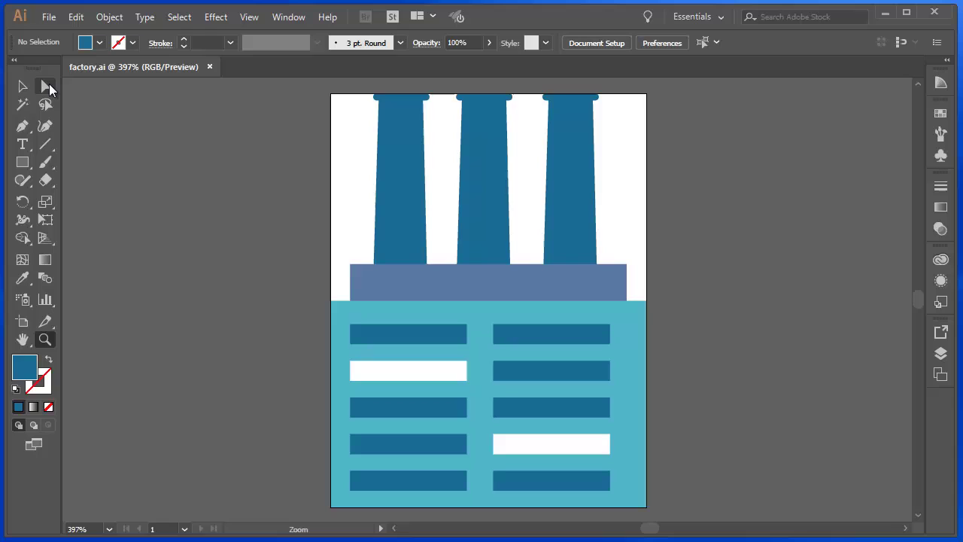
{"action": "left_click", "coordinate": [46, 87]}
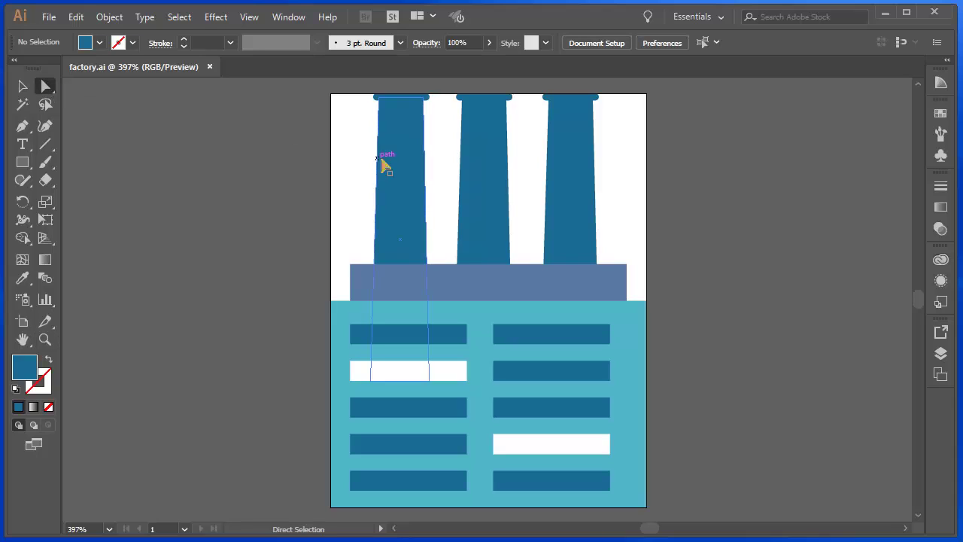
{"action": "left_click", "coordinate": [426, 236]}
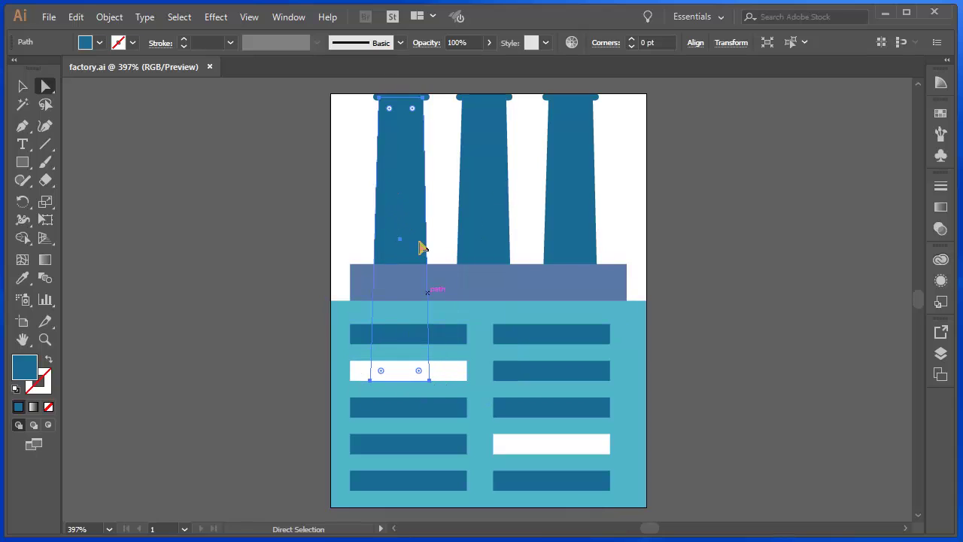
Step: Change the left chimney's fill colour to dark red #931B2C
{"action": "double_click", "coordinate": [25, 370]}
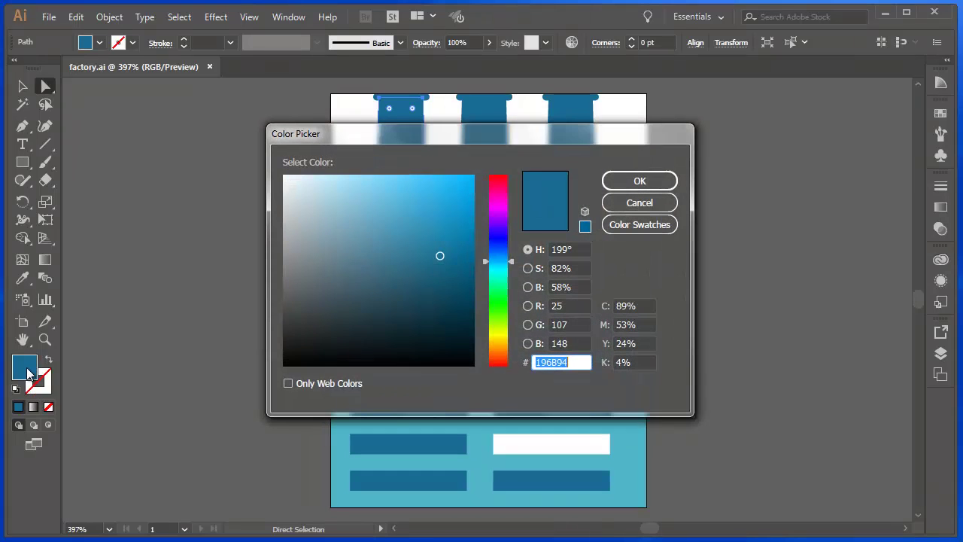
{"action": "left_click", "coordinate": [505, 180]}
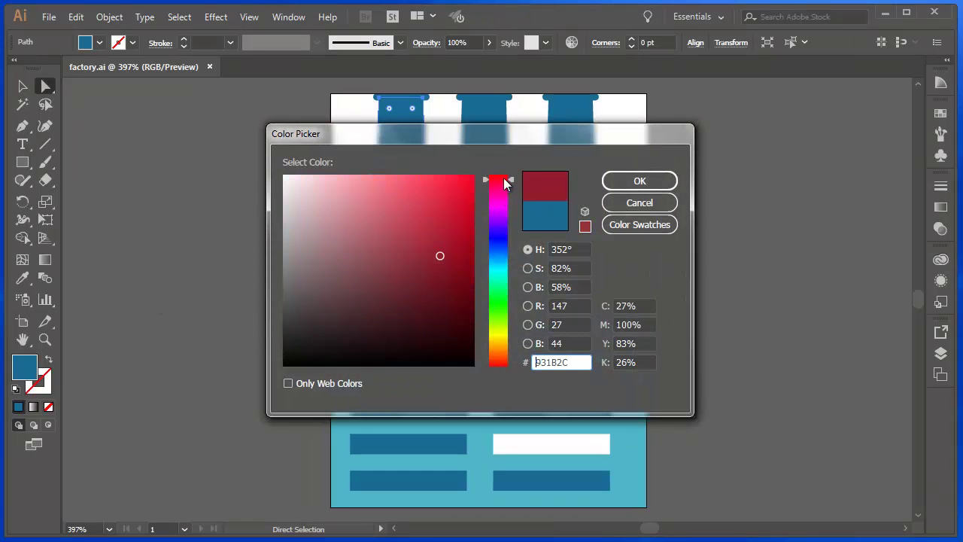
{"action": "left_click", "coordinate": [637, 181]}
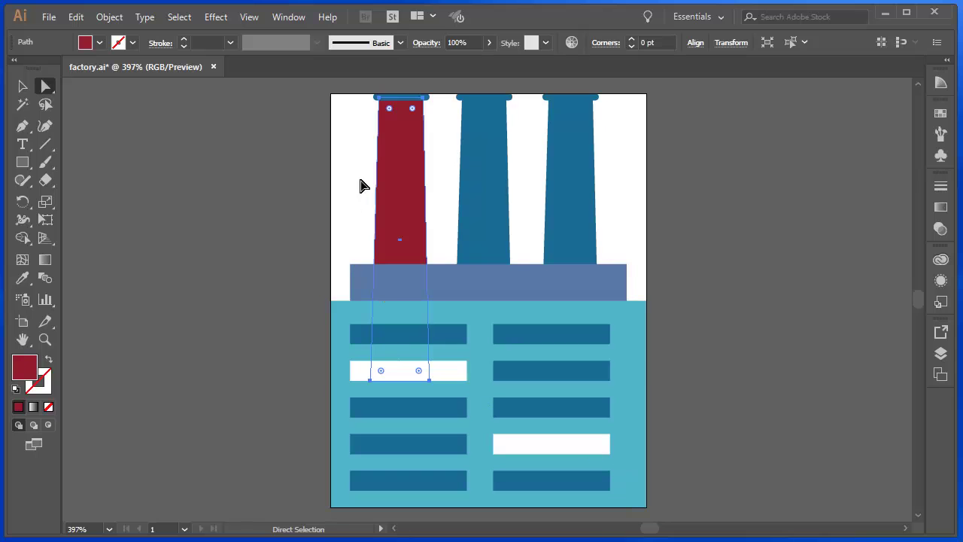
Step: Bring the red chimney to the front, over the roof band and panels
{"action": "right_click", "coordinate": [407, 169]}
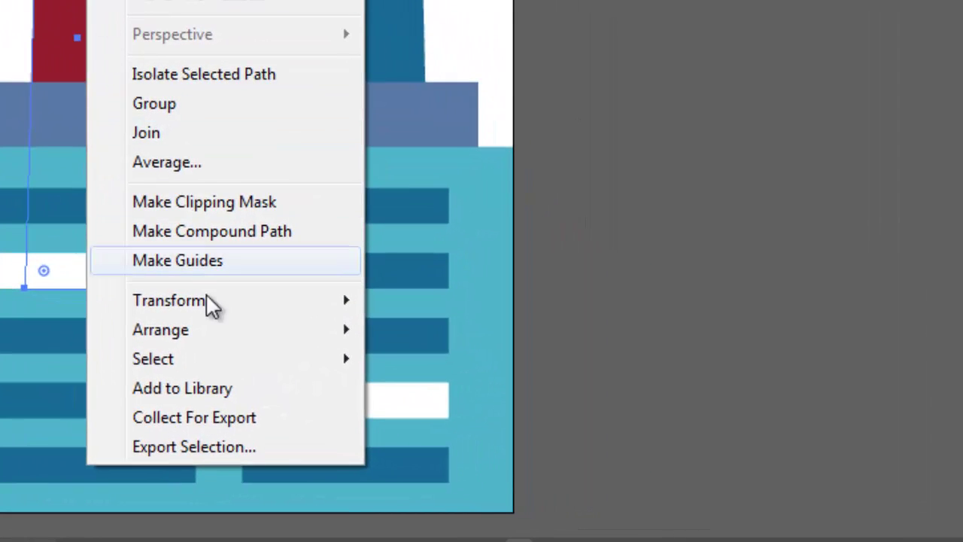
{"action": "mouse_move", "coordinate": [316, 336]}
{"action": "left_click", "coordinate": [442, 329]}
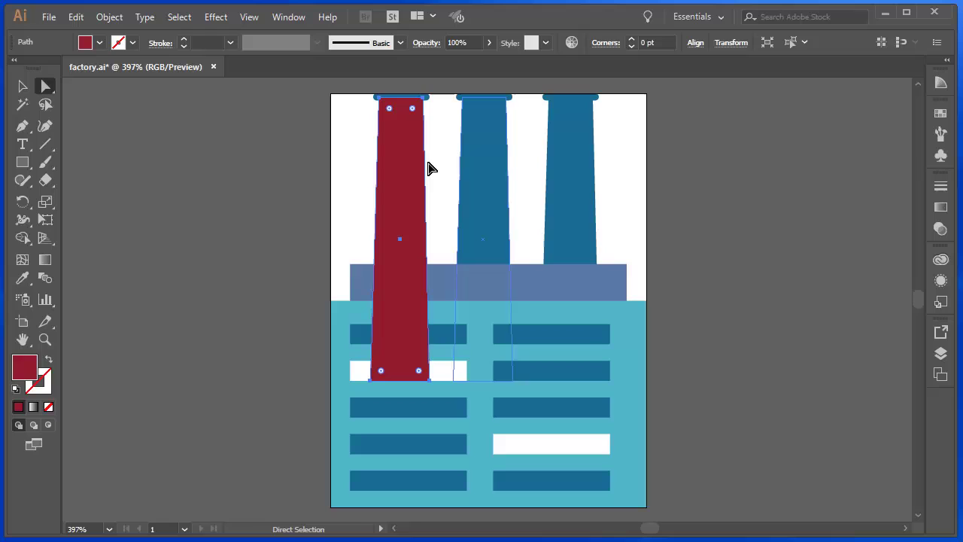
Step: Undo the Bring to Front and red fill, then switch to factory.jpg in Photoshop
{"action": "key", "text": "ctrl+z"}
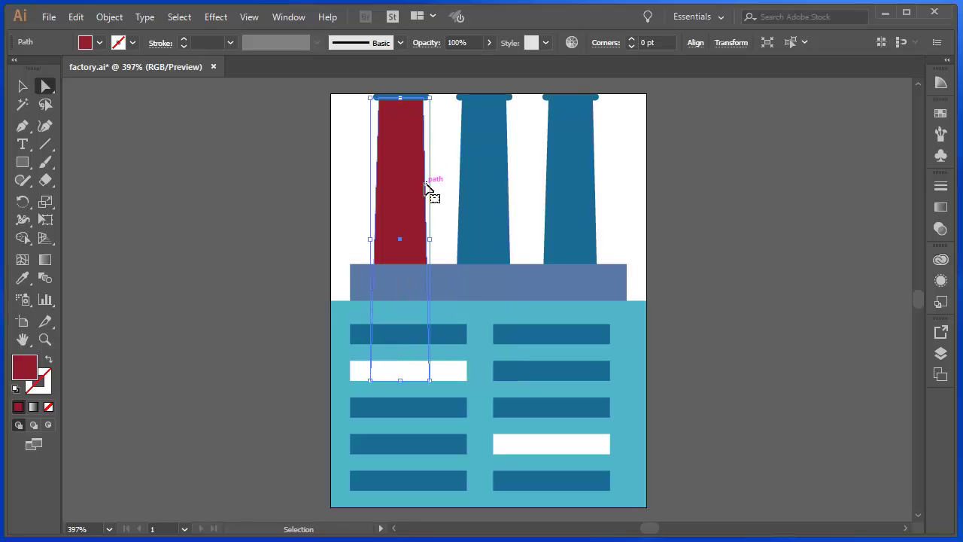
{"action": "key", "text": "ctrl+z"}
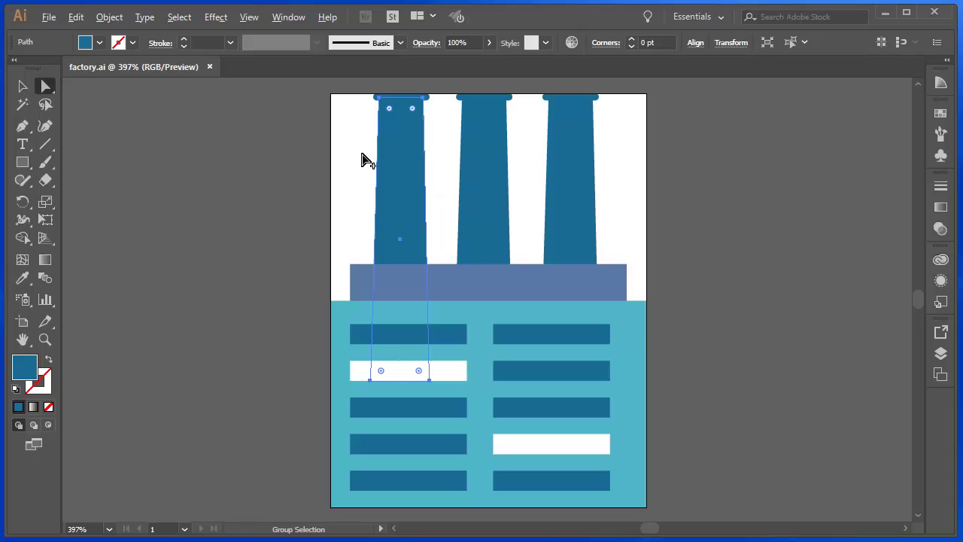
{"action": "key", "text": "alt+Tab"}
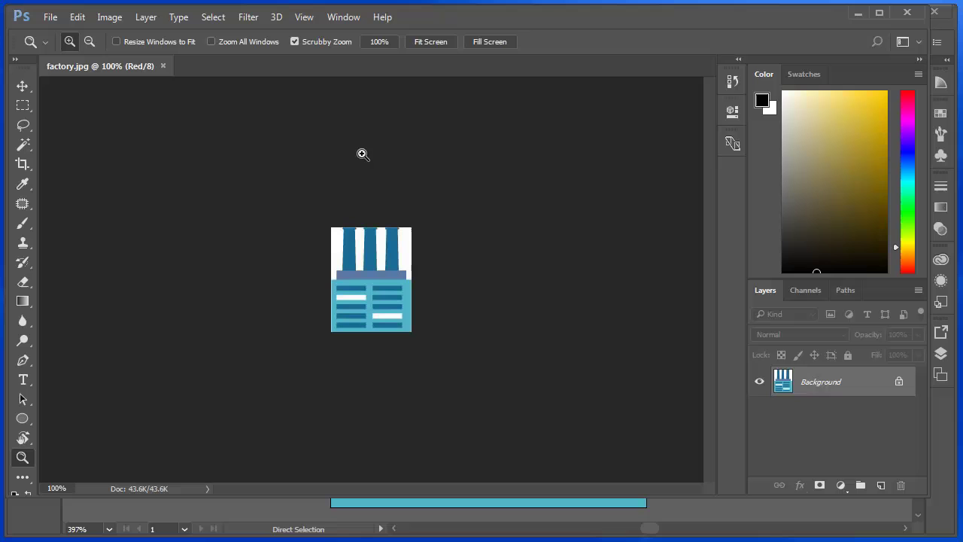
Step: Magnify factory.jpg's chimneys to about 740%, then return to Illustrator
{"action": "left_click", "coordinate": [362, 158]}
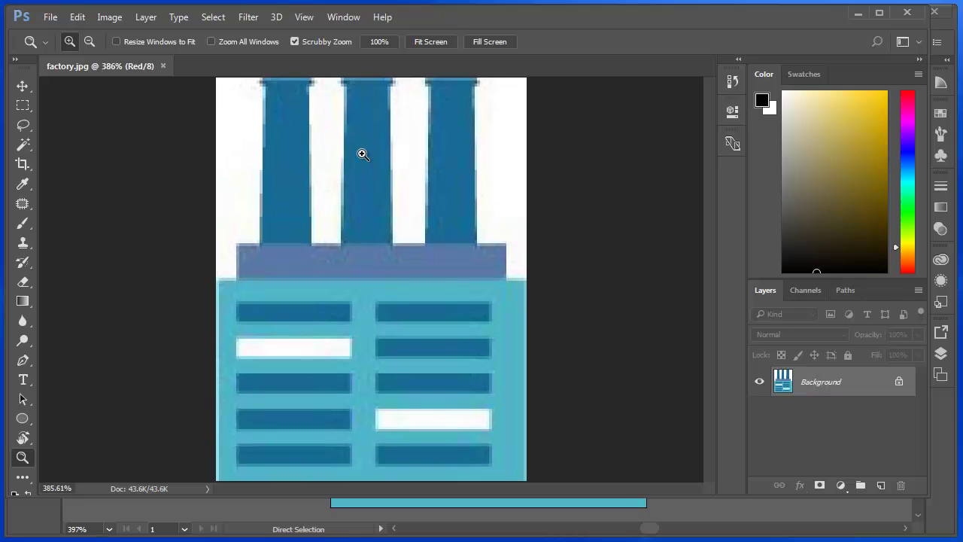
{"action": "left_click_drag", "start_coordinate": [243, 191], "coordinate": [336, 276]}
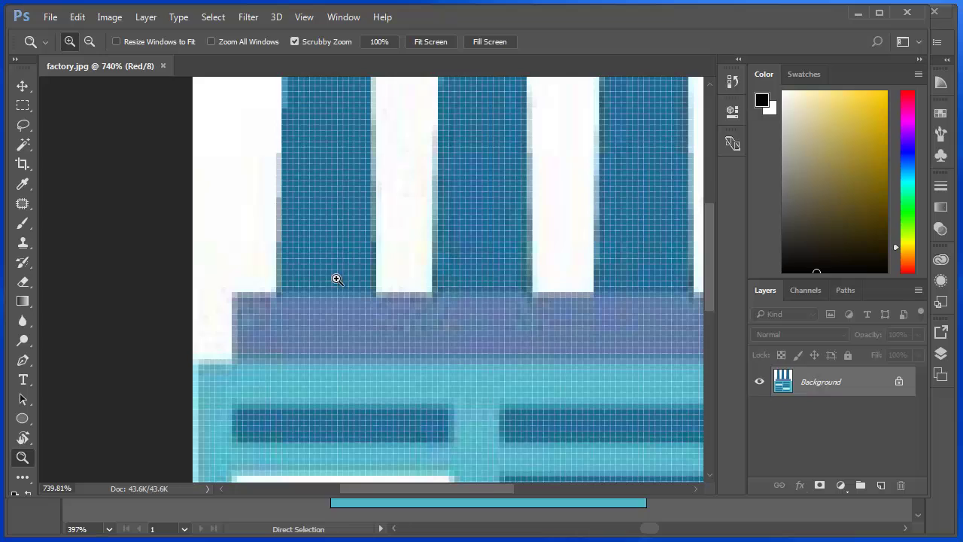
{"action": "key", "text": "alt+Tab"}
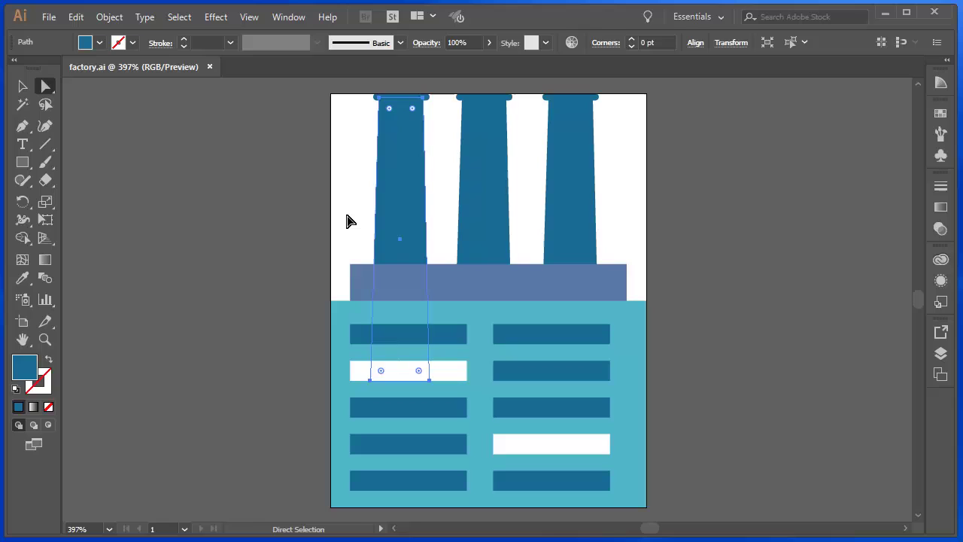
Step: Deselect the chimney path so the blue factory icon displays without path outlines
{"action": "left_click", "coordinate": [350, 220]}
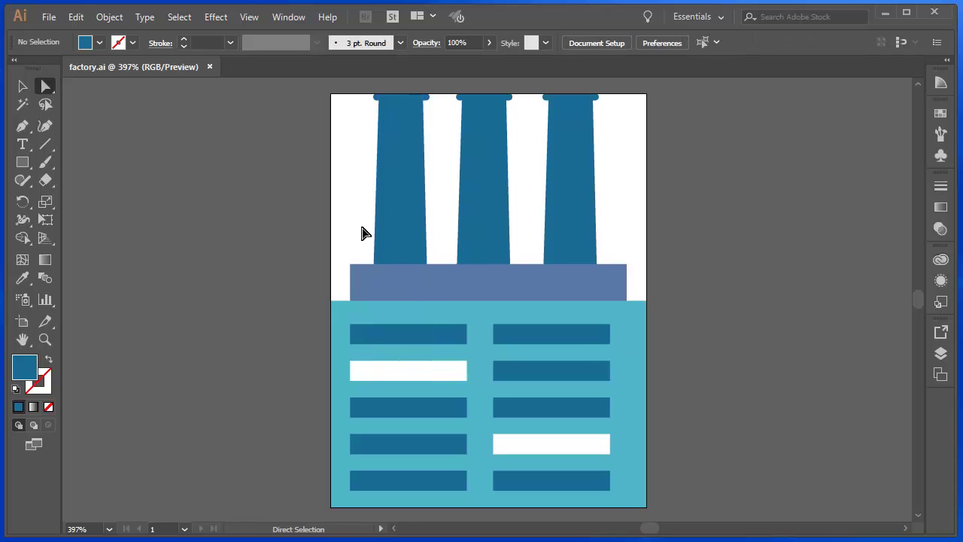